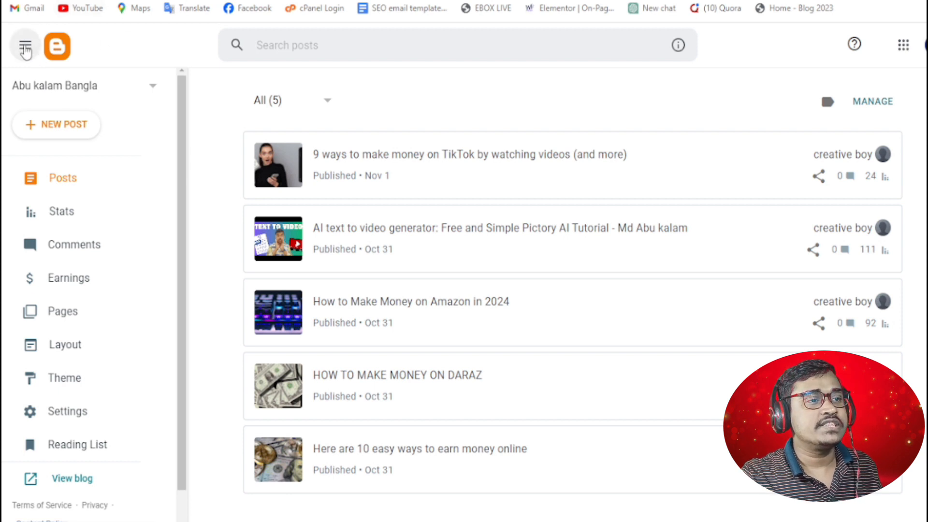
Start creating a new blog and give it the title "Itskalambd"
left_click(25, 45)
left_click(25, 45)
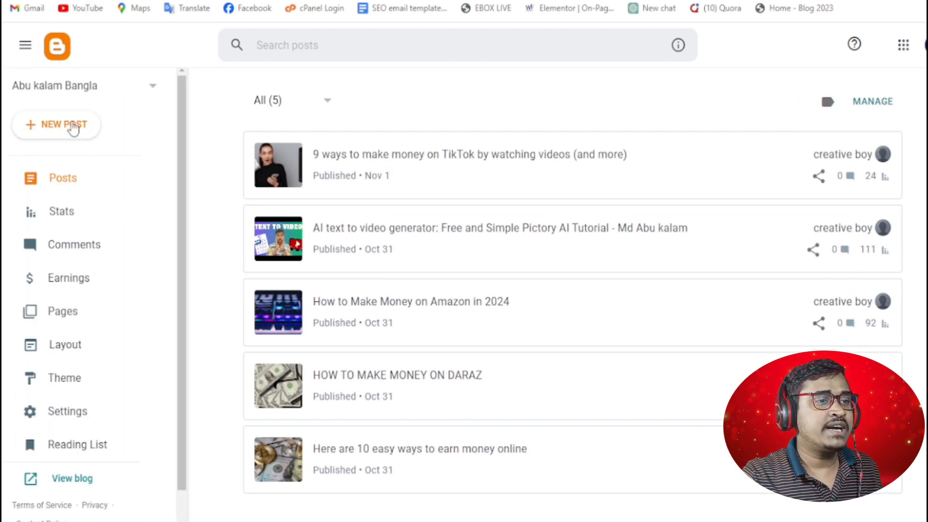
left_click(150, 89)
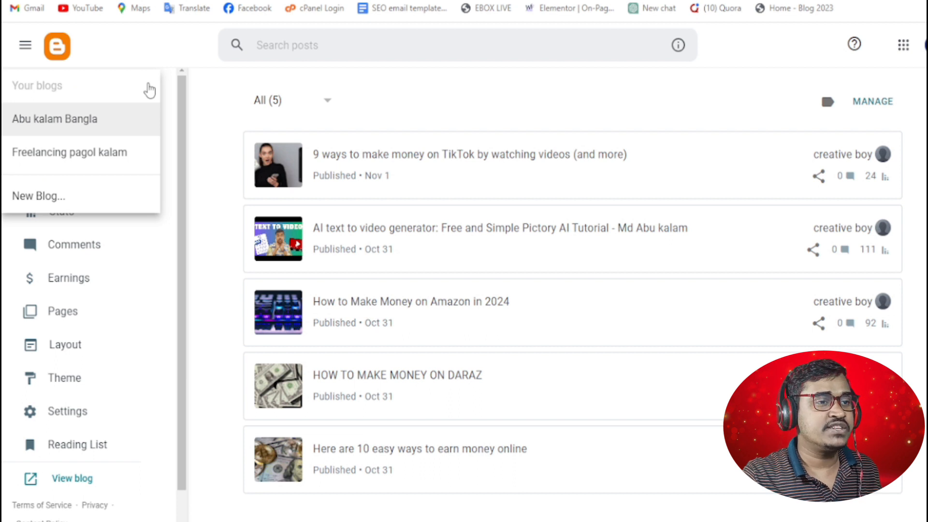
left_click(32, 203)
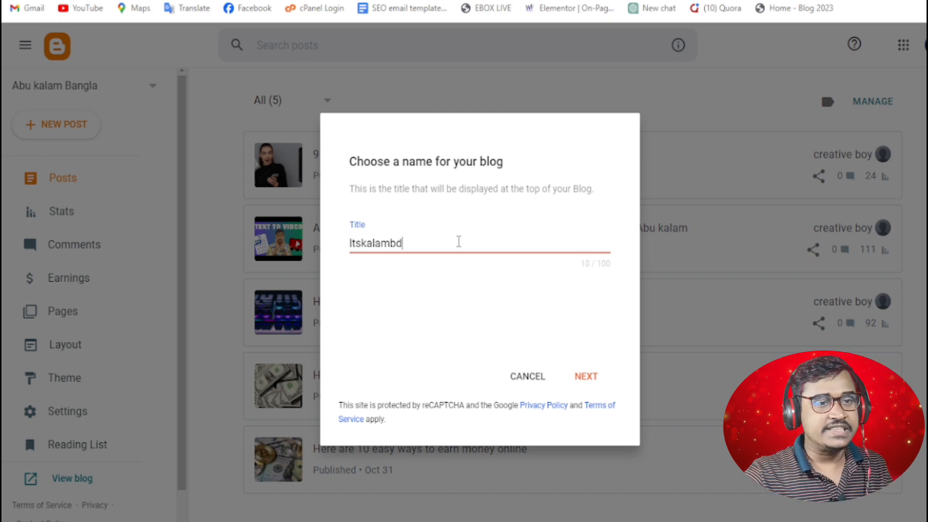
key("Return")
Set the new blog's address to itskalambdbd.blogspot.com and save the blog
type("its")
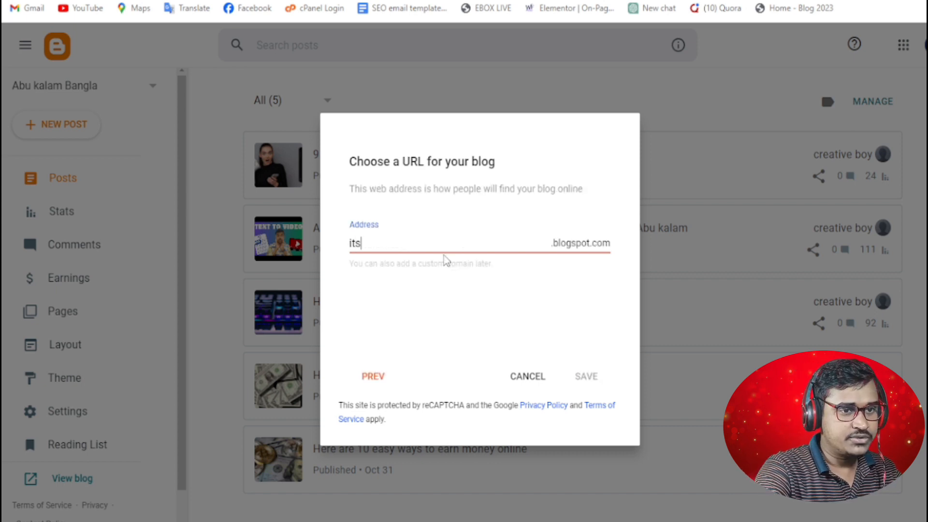
type("kalambd")
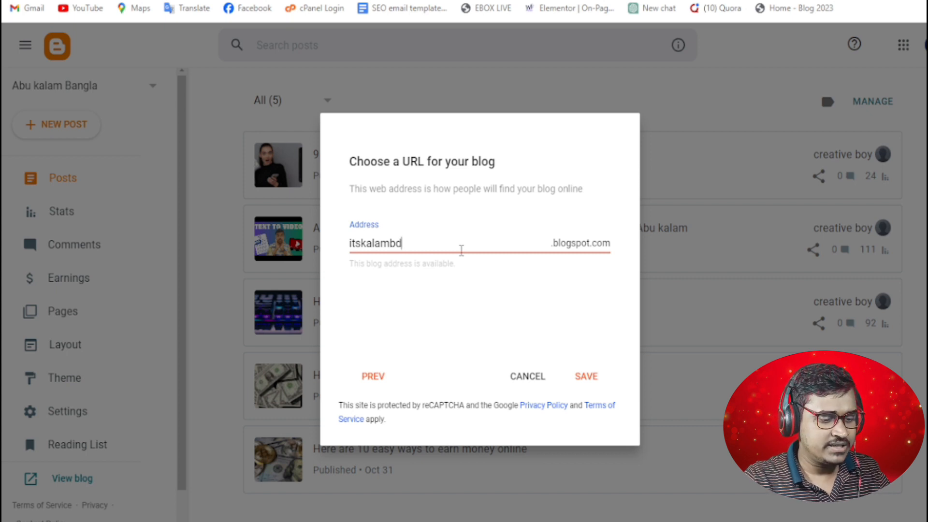
type("bd")
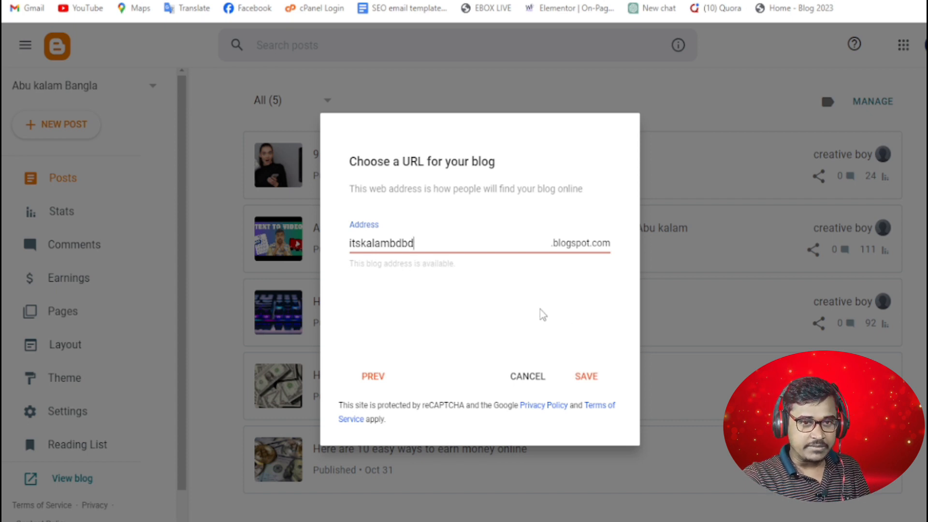
left_click(588, 378)
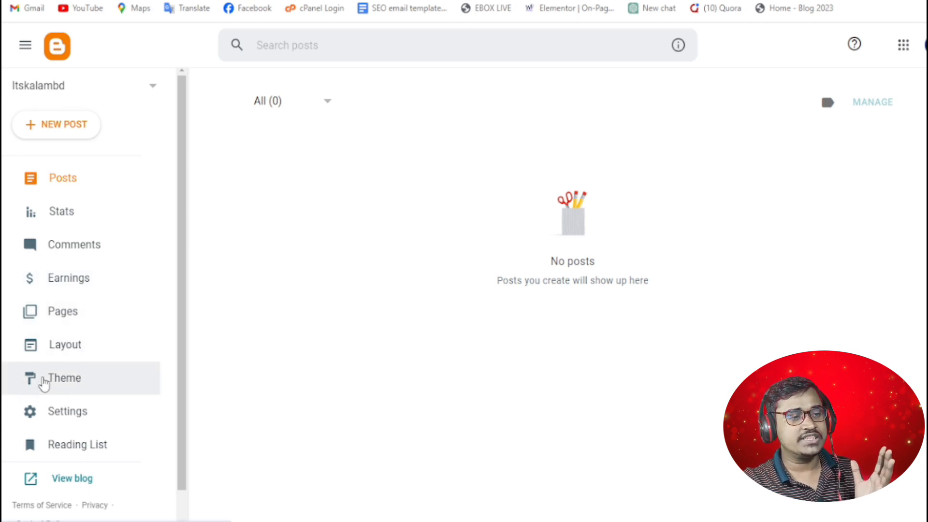
Browse the built-in themes offered for the new blog, including the Contempo, Emporio and Notable collections
left_click(63, 379)
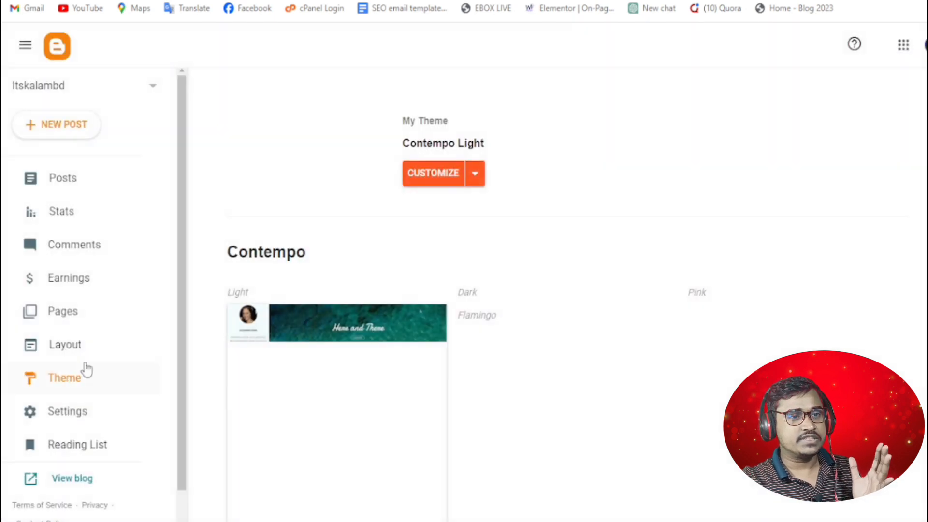
scroll(453, 320, "down", 8)
scroll(457, 348, "down", 15)
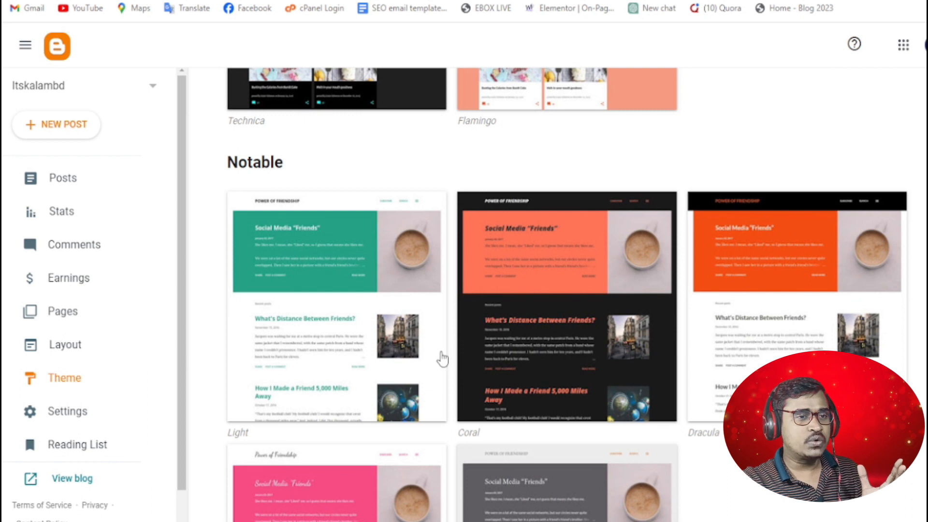
scroll(420, 286, "down", 7)
scroll(422, 296, "up", 16)
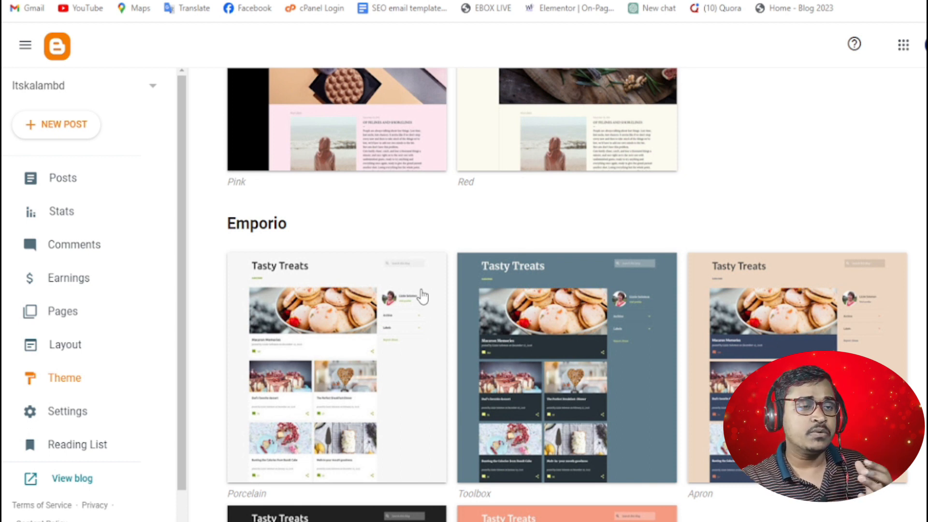
Switch to the Gooyaabi Templates site, dismiss the ad, and browse its free Blogger templates for comparison with the built-in themes
key("ctrl+Tab")
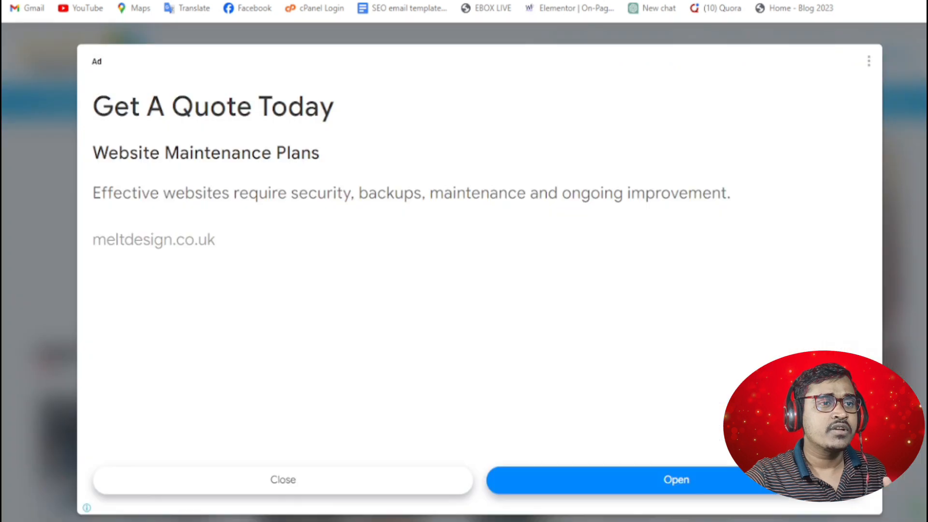
left_click(402, 490)
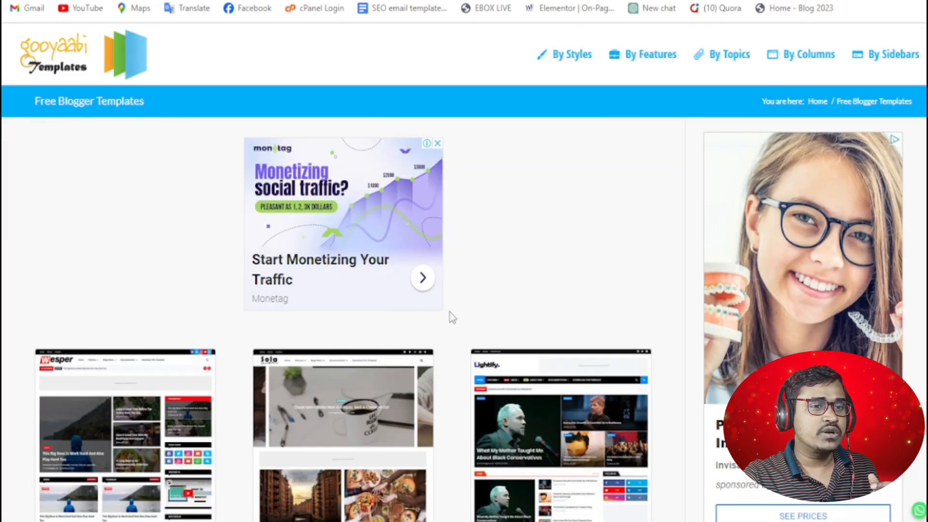
scroll(450, 314, "down", 15)
key("ctrl+shift+Tab")
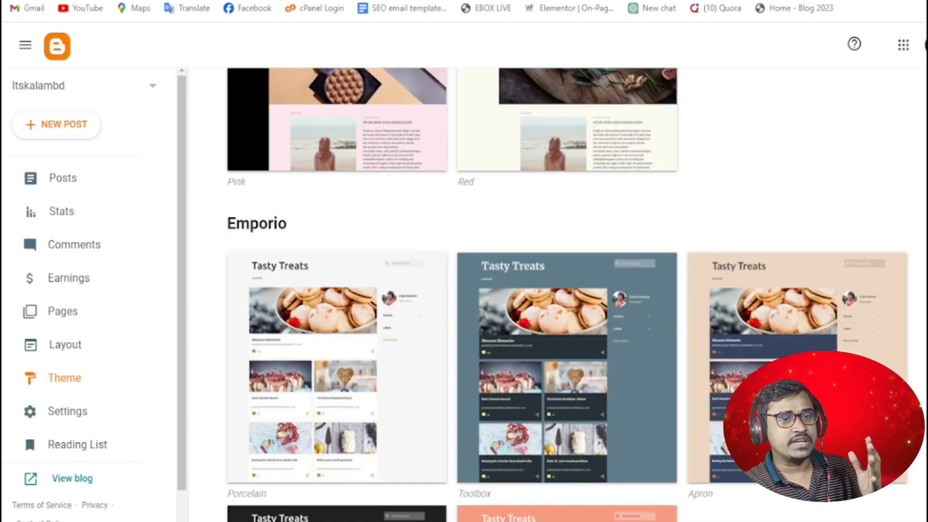
scroll(414, 369, "down", 6)
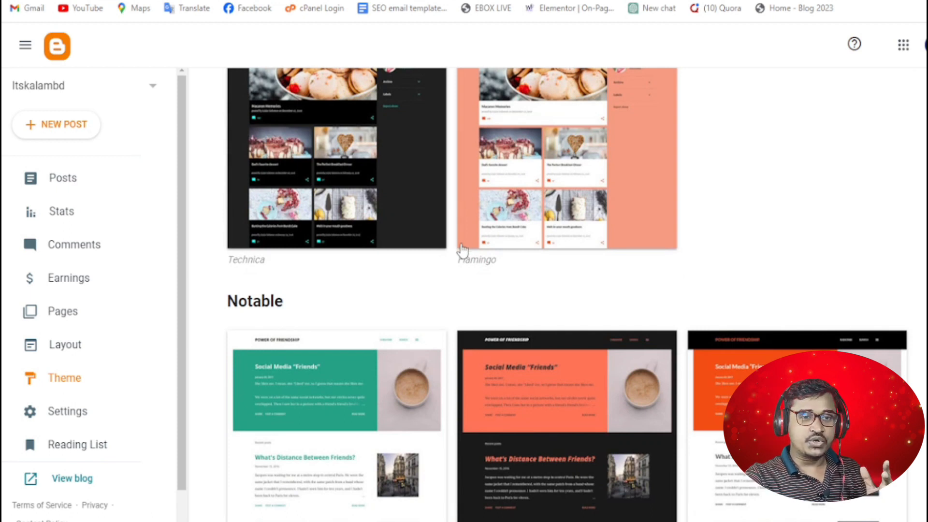
scroll(476, 334, "up", 1)
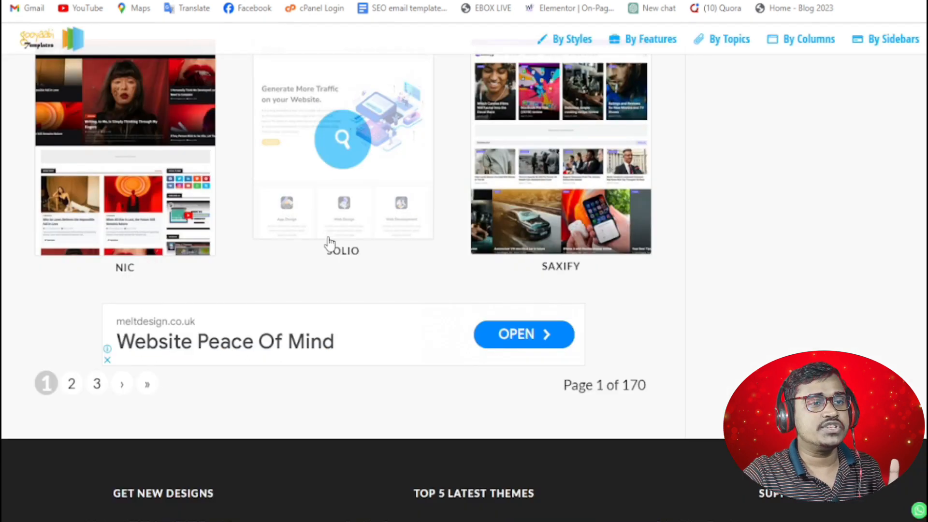
scroll(331, 236, "up", 10)
scroll(331, 235, "up", 5)
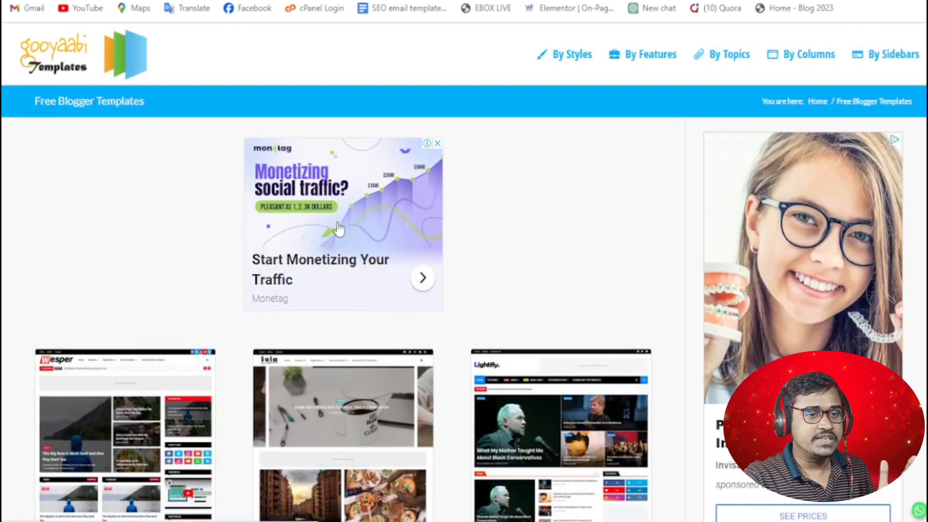
scroll(356, 236, "down", 8)
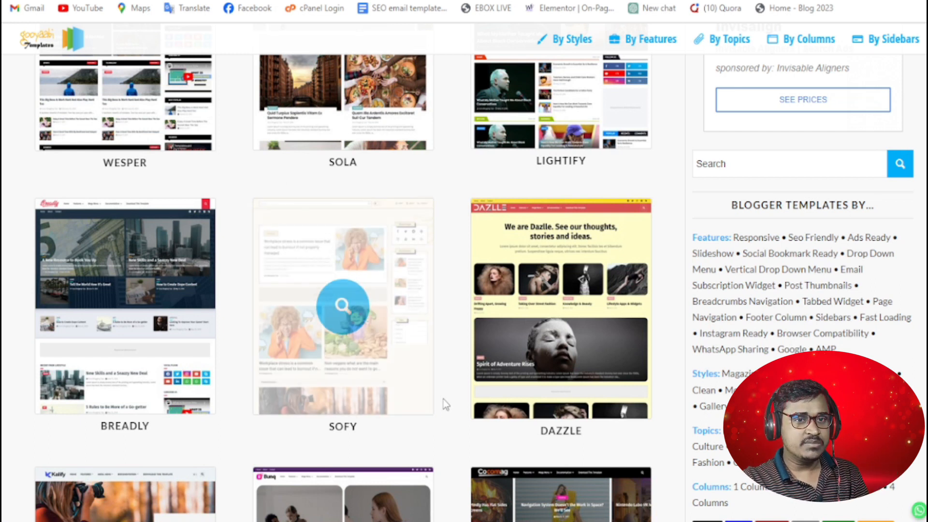
scroll(438, 397, "up", 4)
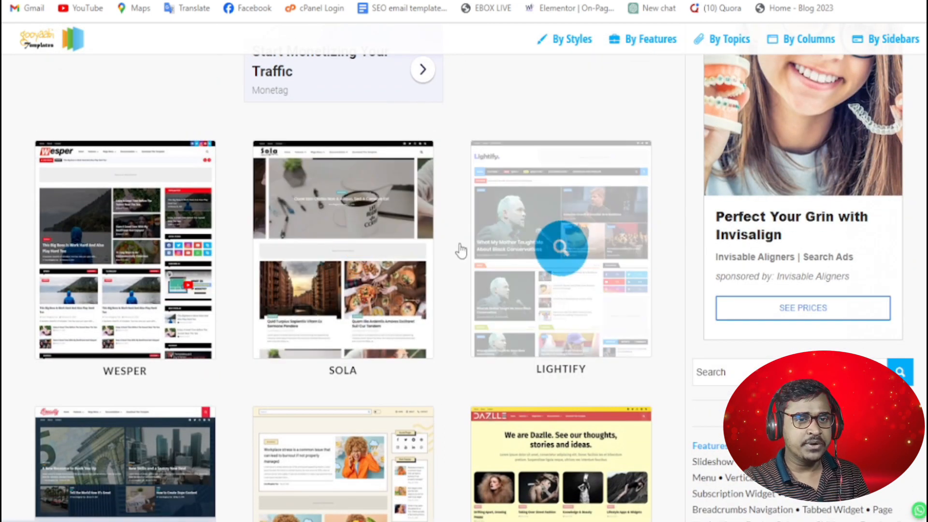
Open the Lightify Blogger template's page and download its free version
left_click(547, 289)
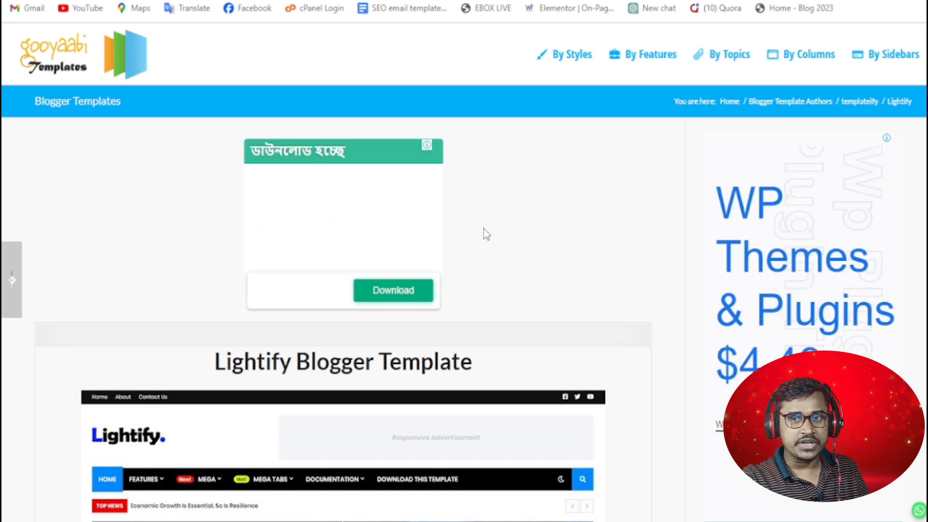
scroll(481, 234, "down", 10)
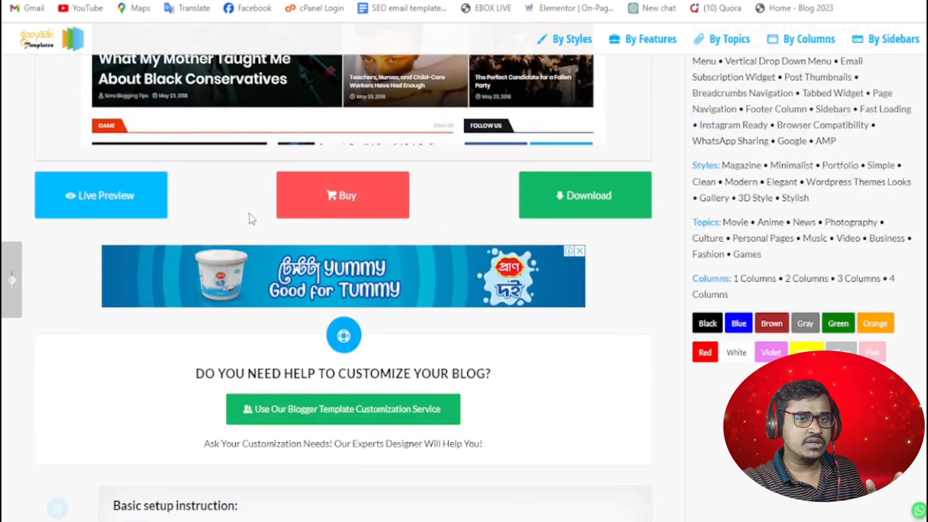
left_click(585, 205)
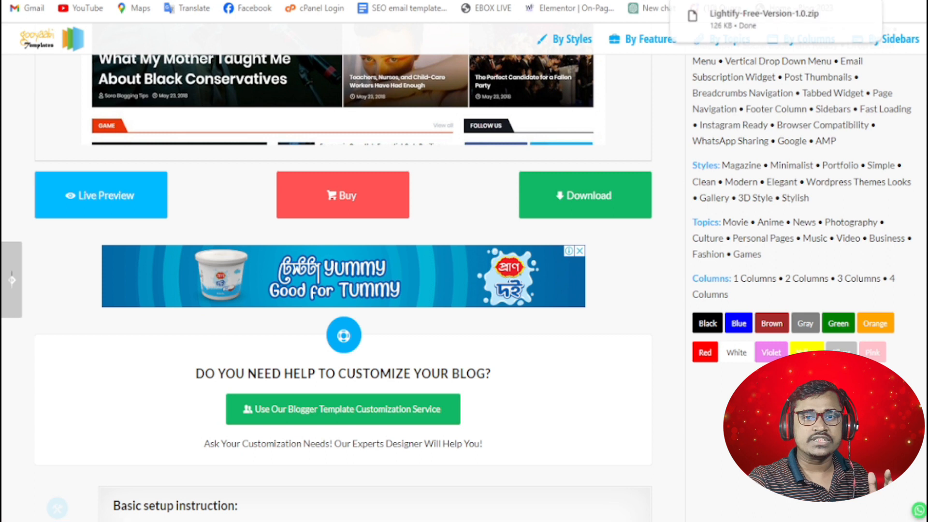
left_click(871, 0)
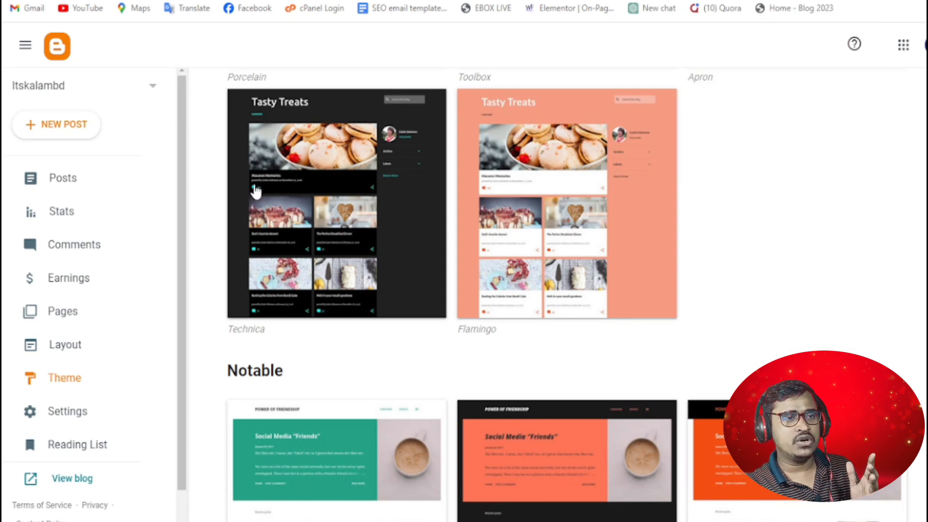
scroll(267, 266, "up", 3)
scroll(268, 264, "up", 15)
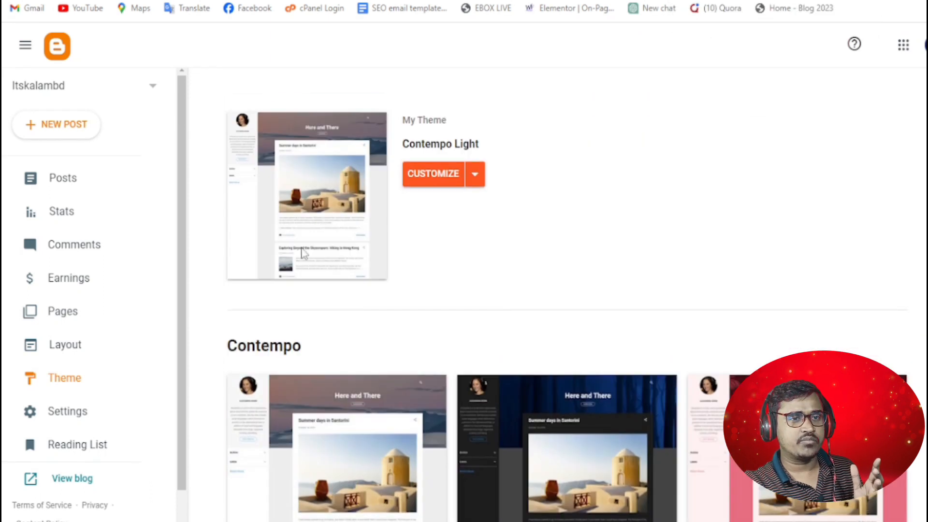
left_click(476, 178)
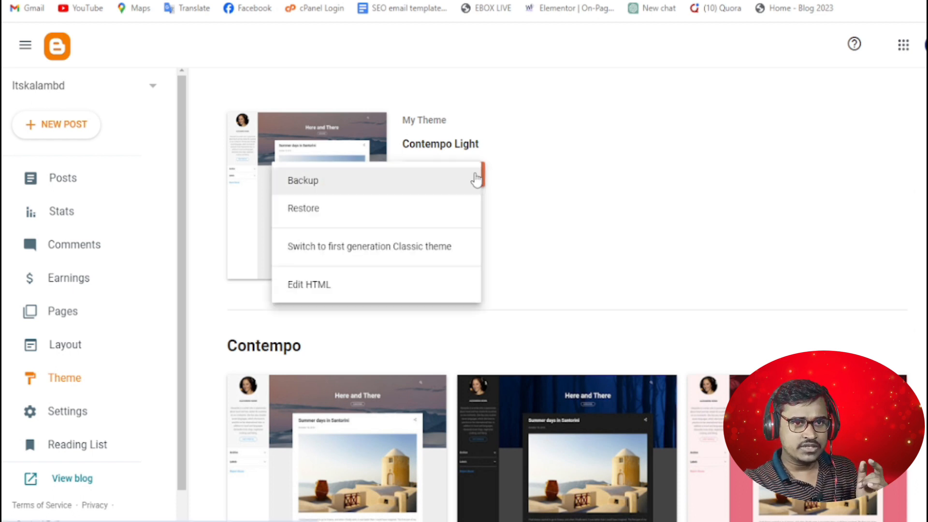
left_click(310, 208)
left_click(569, 319)
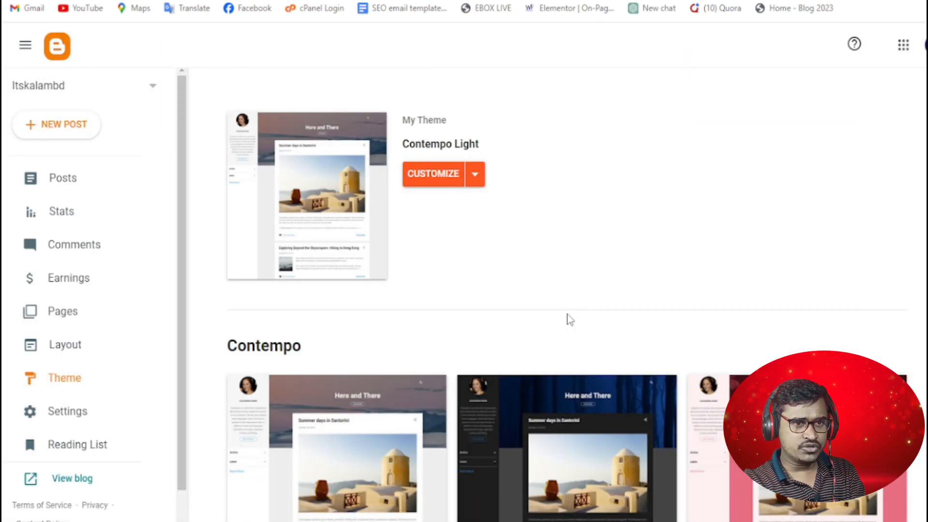
left_click(72, 63)
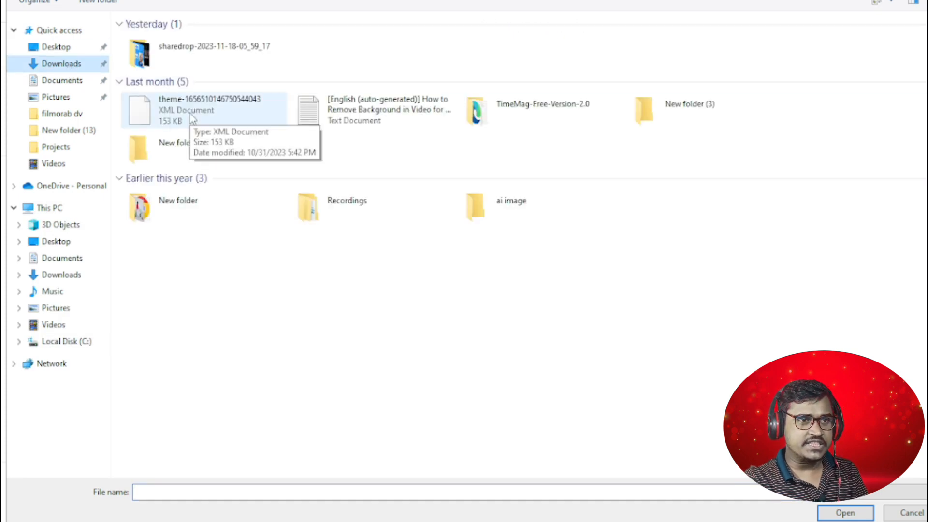
left_click(193, 118)
left_click(846, 513)
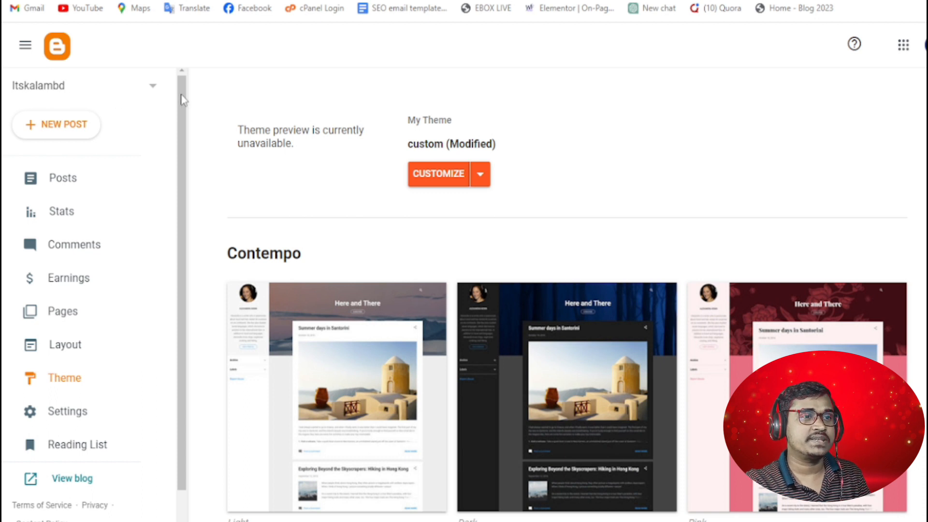
Review the Itskalambd blog's posts, its statistics, and the gadgets in its layout from header to footer
left_click(151, 87)
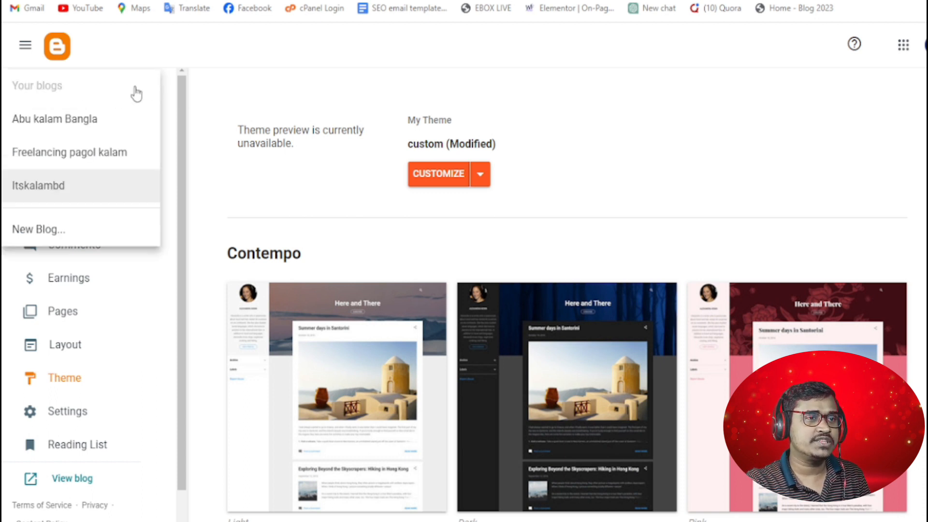
left_click(66, 193)
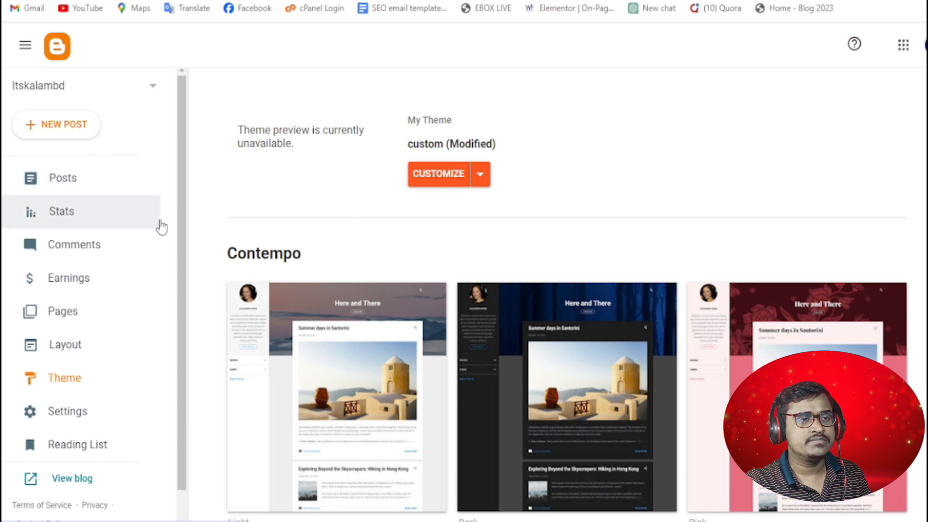
left_click(67, 188)
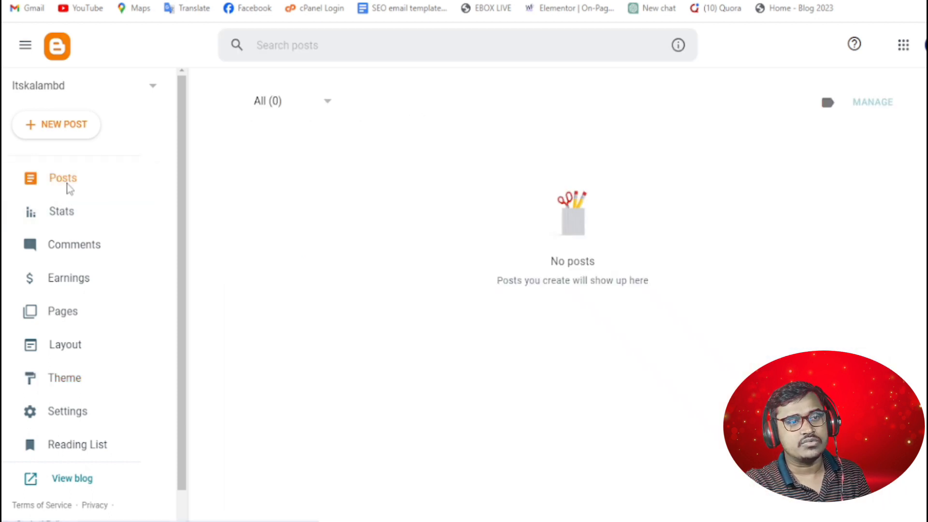
left_click(66, 220)
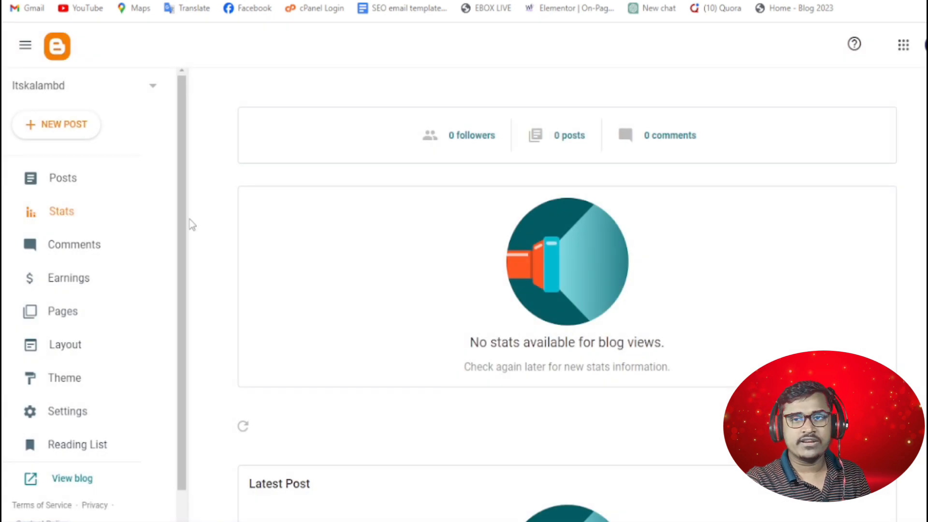
left_click(68, 348)
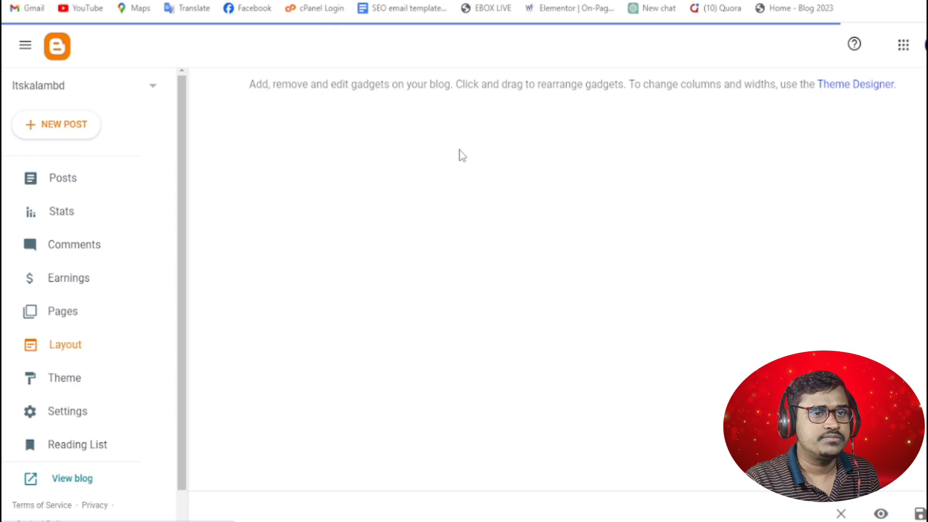
scroll(419, 238, "down", 10)
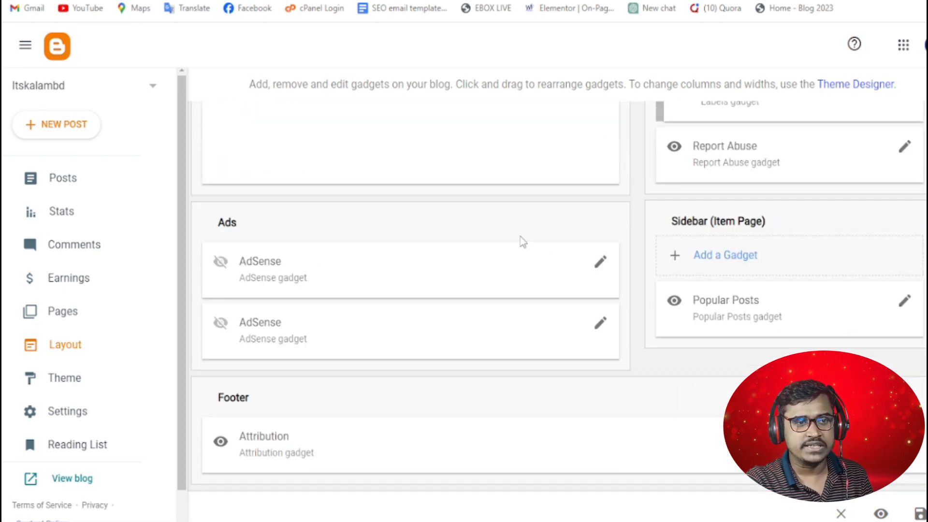
scroll(523, 242, "up", 10)
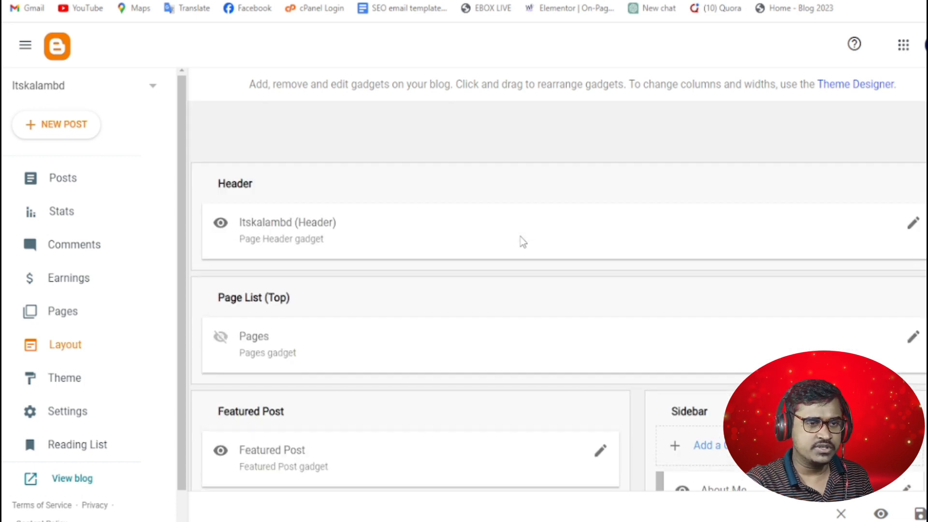
scroll(356, 312, "down", 6)
scroll(319, 314, "up", 6)
In a new browser tab, search Google for "top 10 ai text to video generator" and open Descript's article on the 10 best AI video generators
key("ctrl+t")
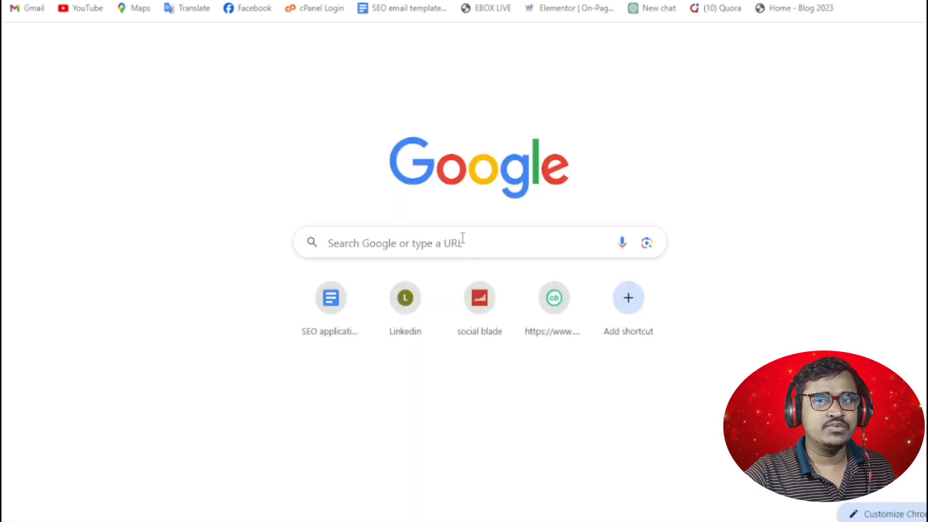
left_click(461, 236)
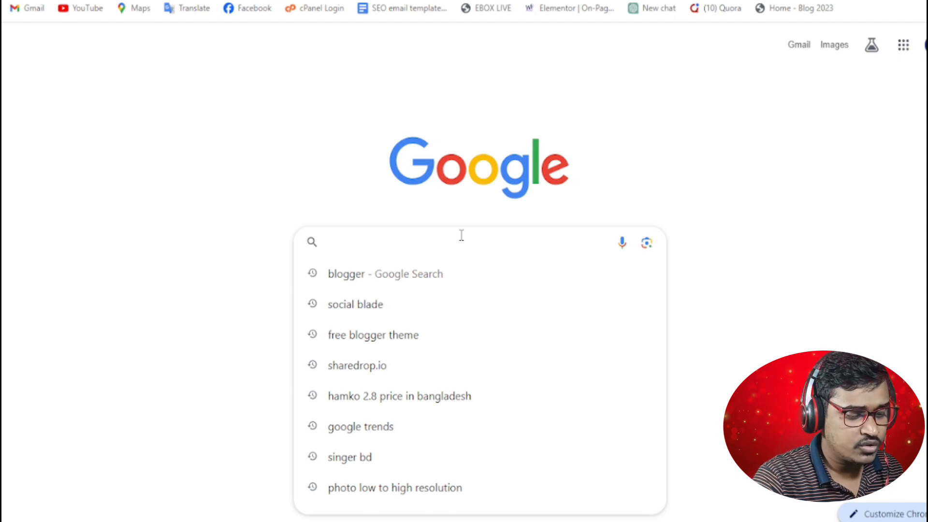
type("top ")
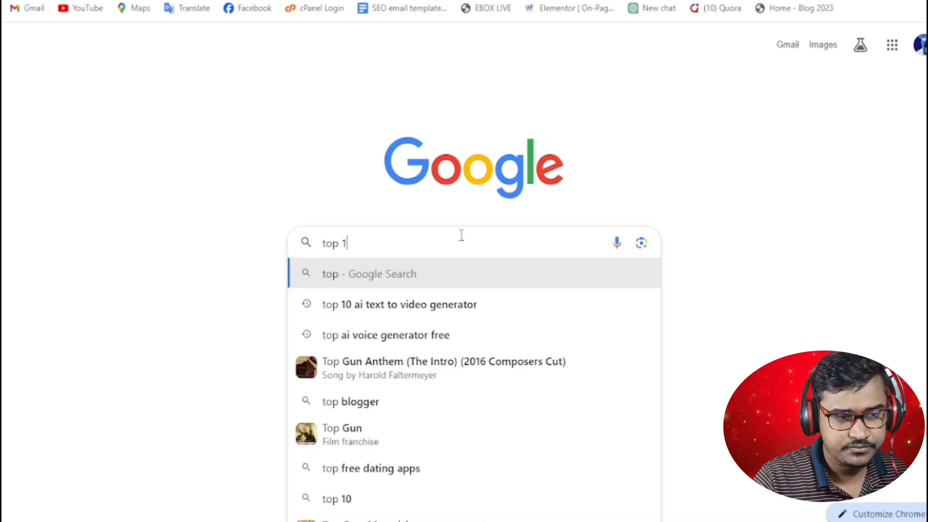
type("10")
left_click(445, 306)
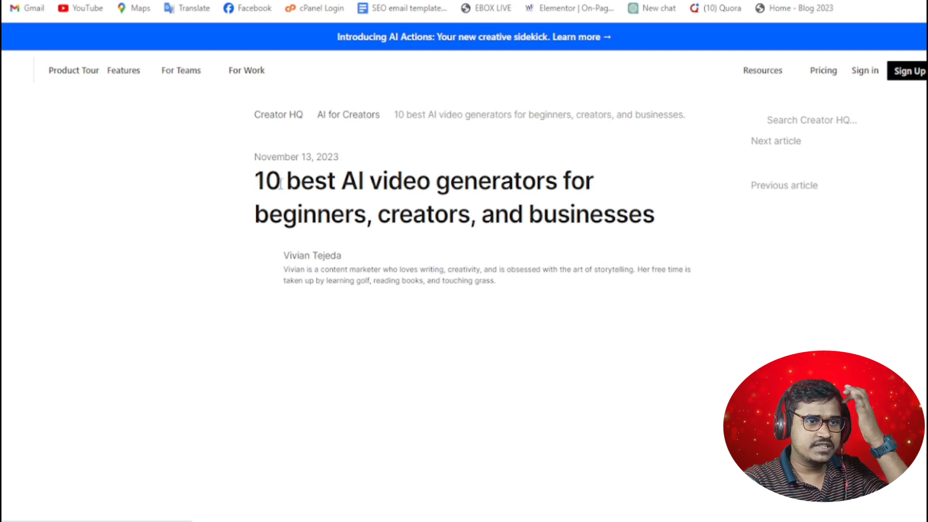
Copy the headline "10 best AI video generators for beginners, creators, and businesses" into the title of a new Blogger post
left_click_drag(252, 182, 663, 230)
right_click(591, 196)
left_click(618, 210)
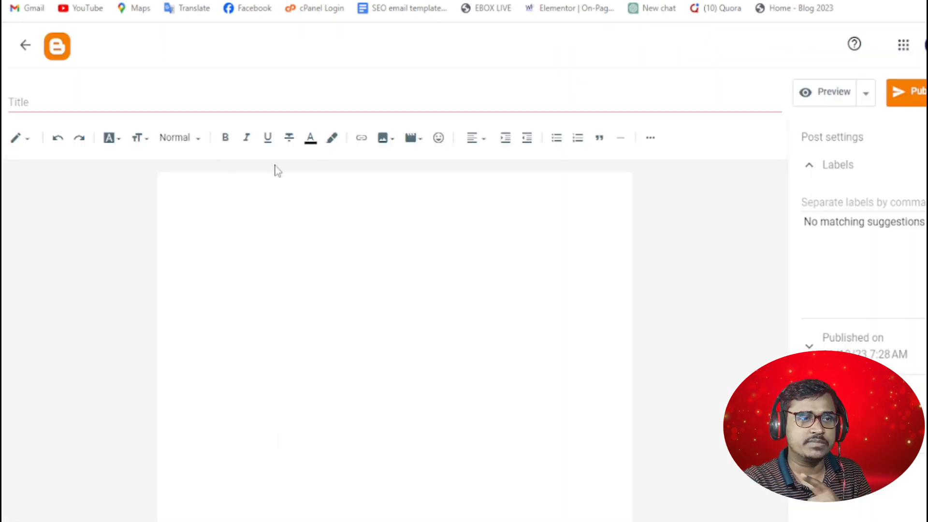
left_click(176, 97)
right_click(175, 99)
left_click(217, 235)
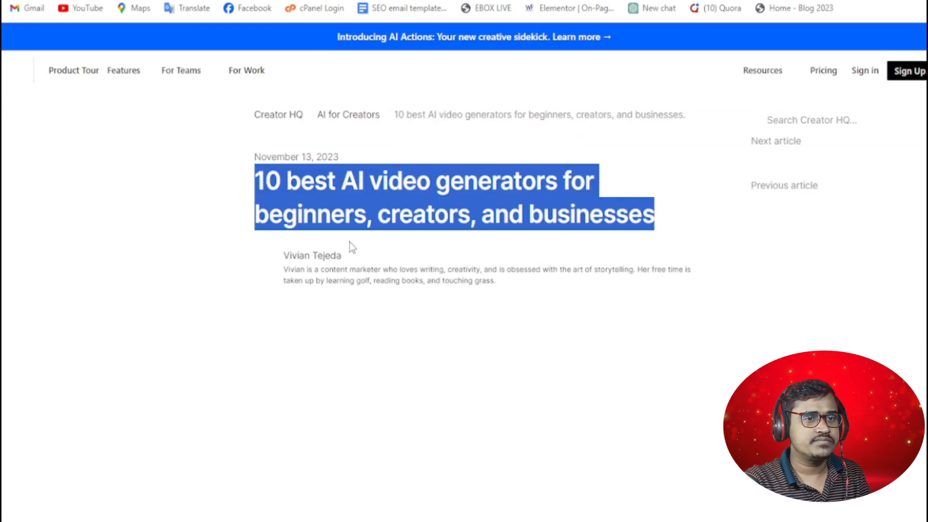
Back in the Descript article, copy the text from the introduction through the end of the "Efficiency and time savings" section
scroll(356, 251, "down", 3)
scroll(356, 251, "down", 3)
scroll(306, 230, "up", 3)
left_click_drag(254, 184, 701, 344)
scroll(445, 425, "down", 10)
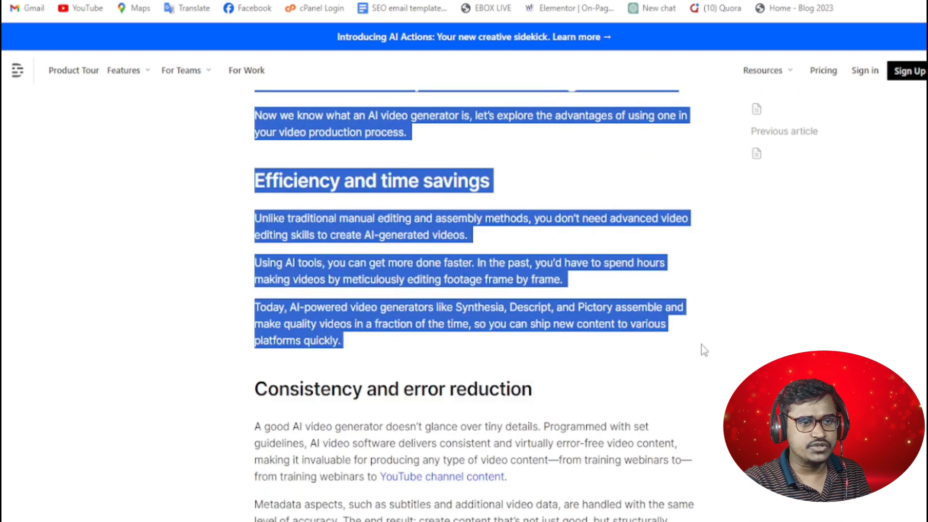
right_click(544, 286)
left_click(561, 289)
Switch to the Blogger post and paste the copied article text into its body
left_click(124, 0)
left_click(233, 195)
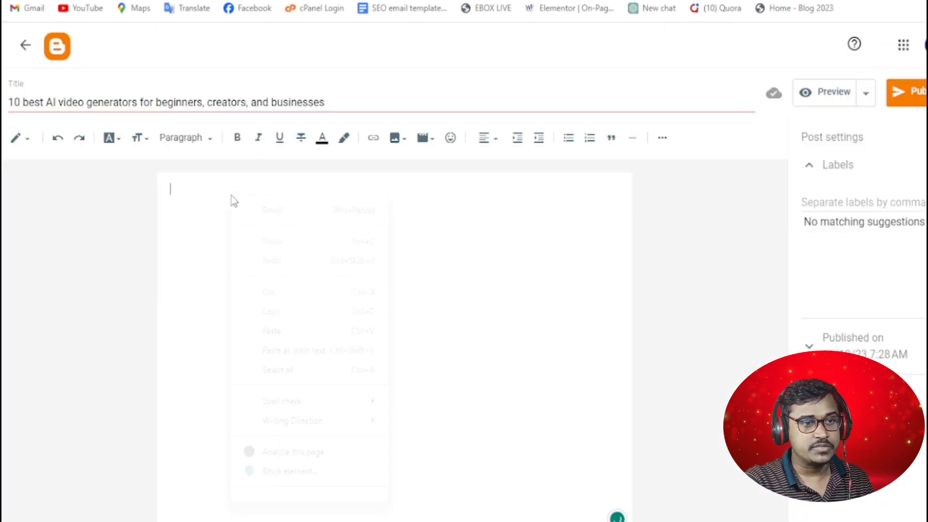
right_click(232, 195)
left_click(195, 185)
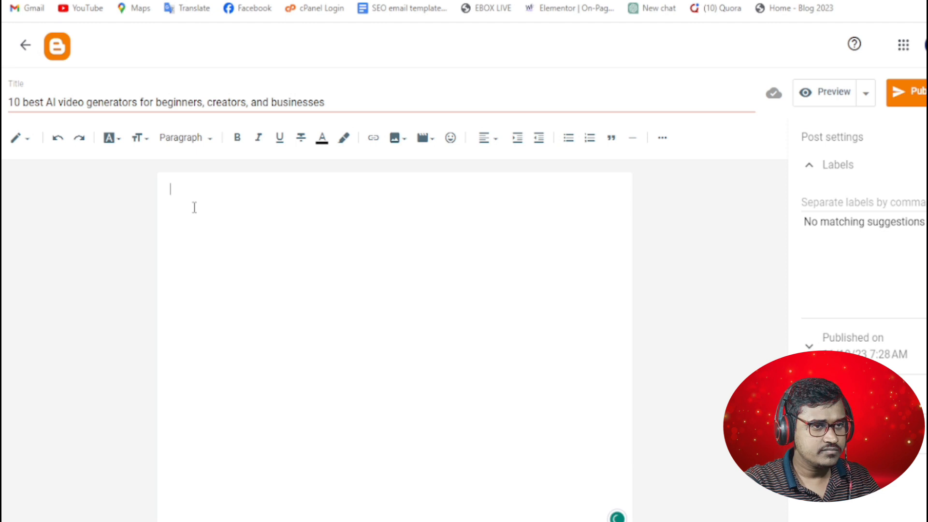
key("ctrl+v")
scroll(382, 328, "down", 1)
scroll(393, 349, "up", 6)
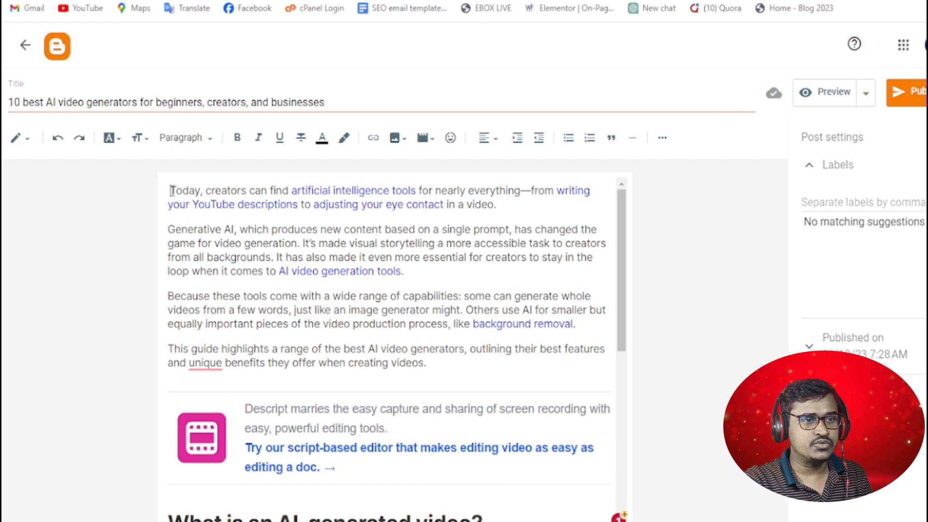
Upload the photo of a hand-held camera gimbal from the computer and insert it below the post's first paragraph
left_click(510, 205)
key("Return")
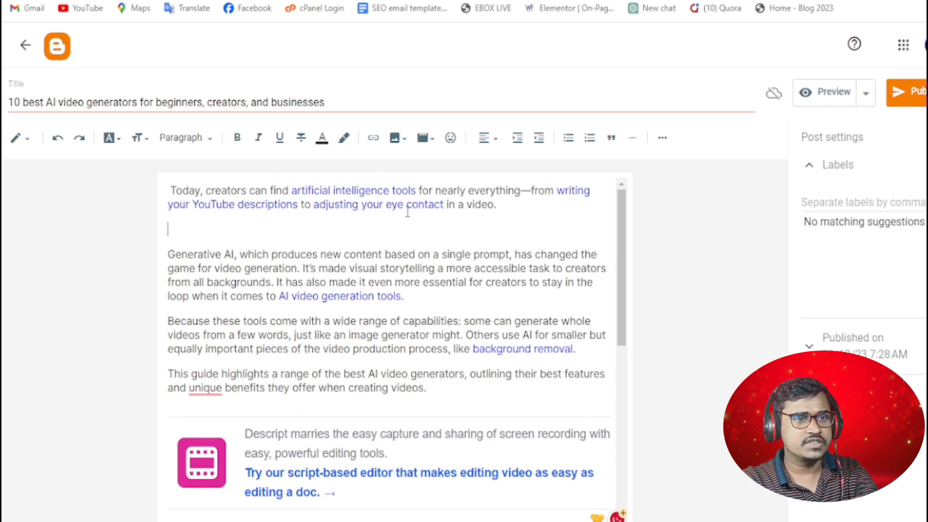
left_click(405, 140)
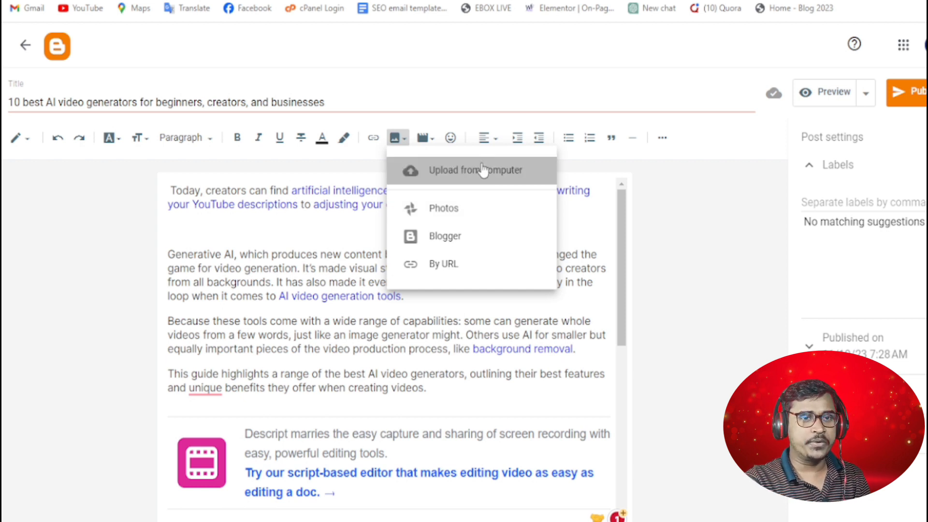
left_click(483, 170)
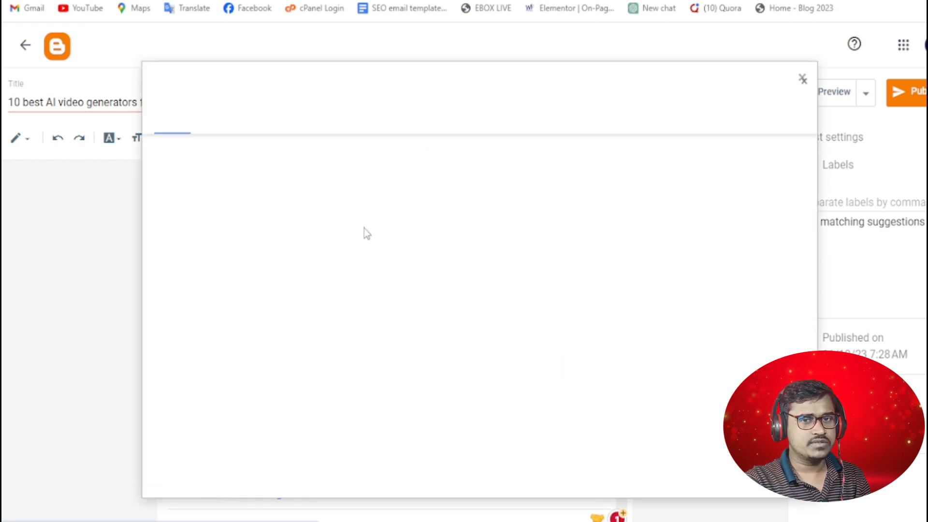
left_click(184, 156)
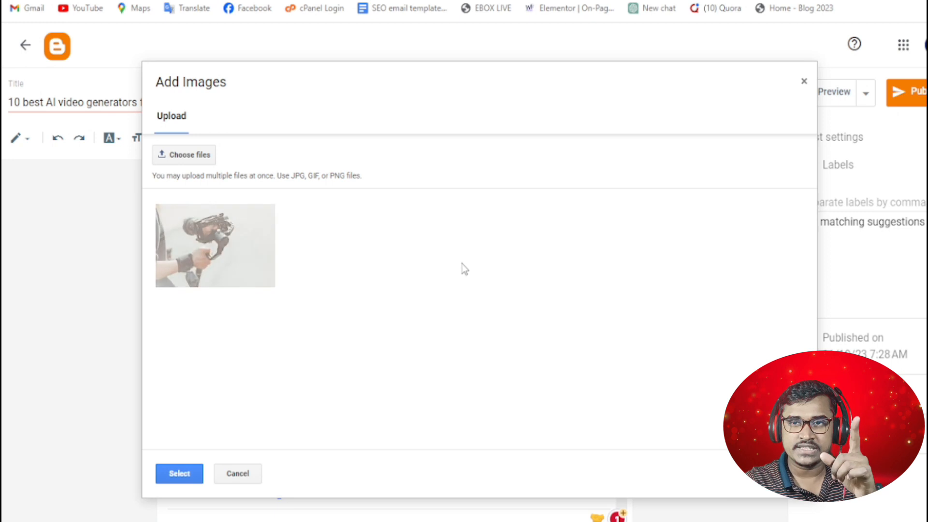
left_click(215, 248)
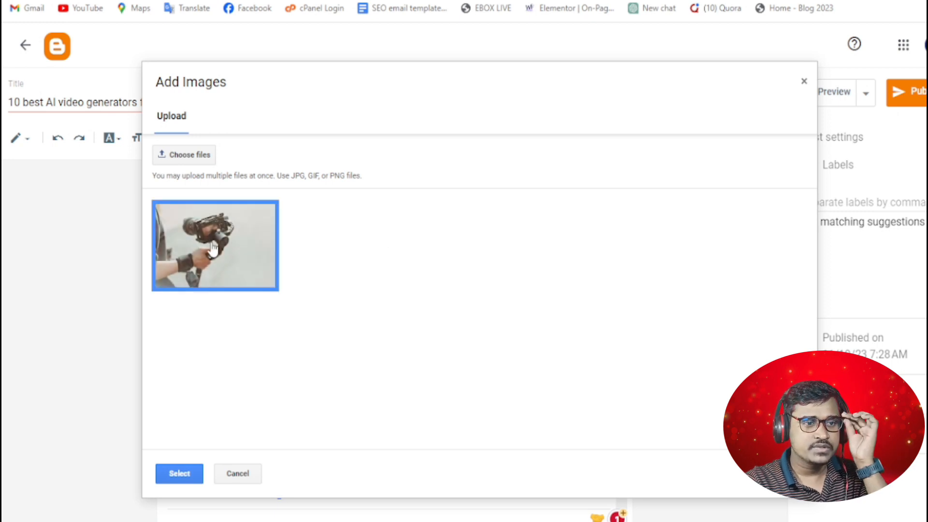
left_click(184, 484)
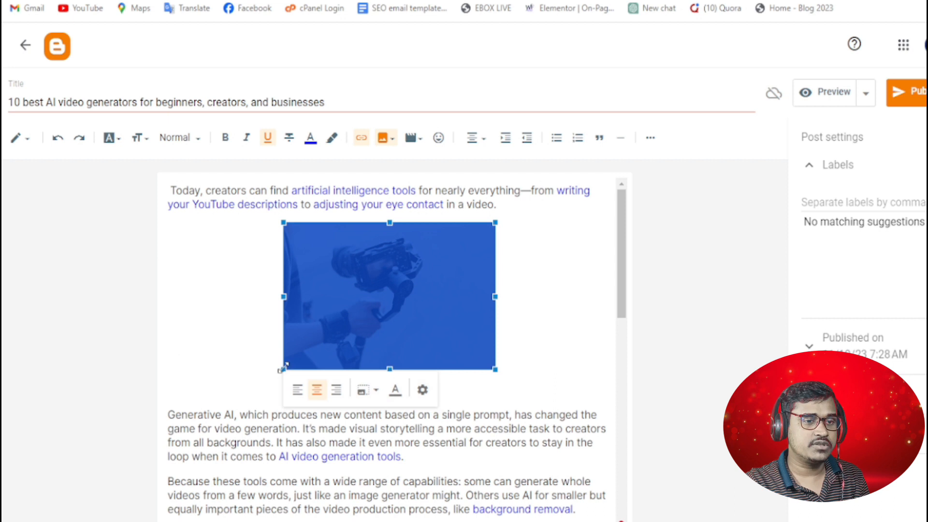
left_click(248, 389)
Publish the post to the Itskalambd blog and open the live blog
left_click(914, 95)
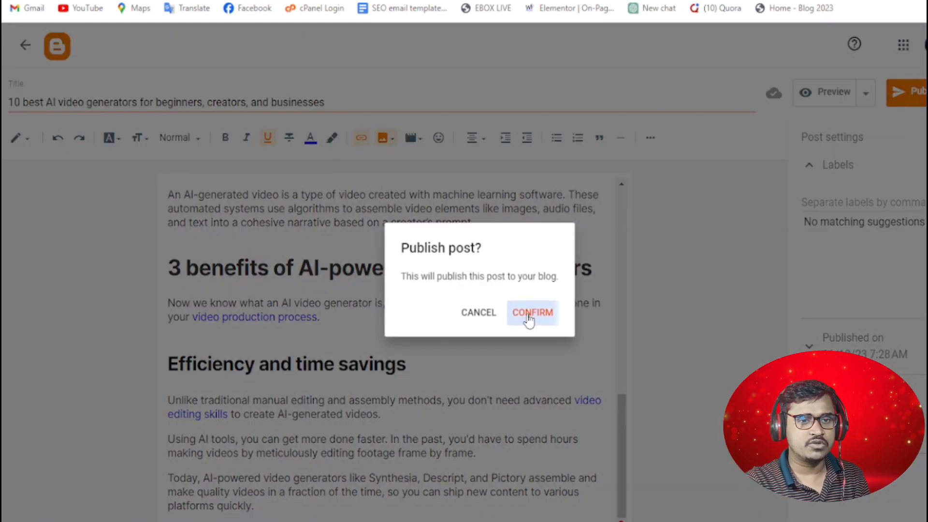
left_click(529, 312)
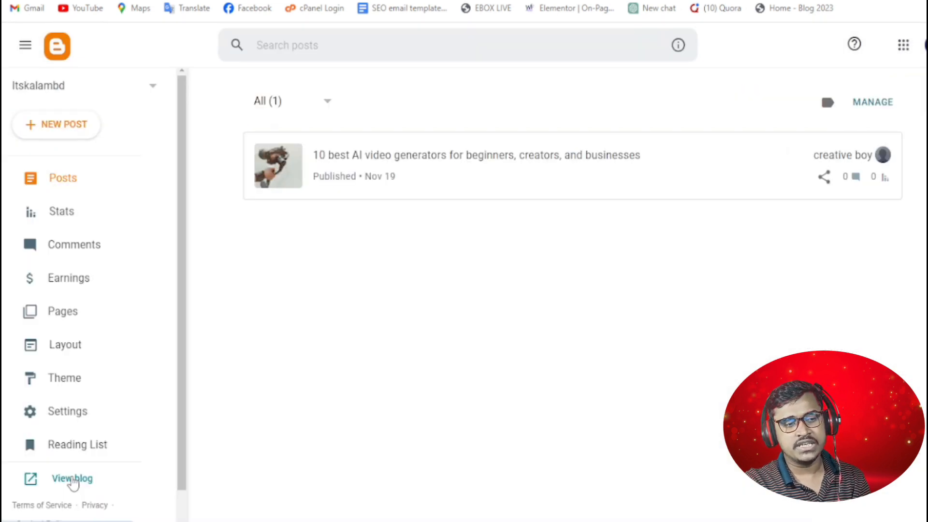
left_click(86, 482)
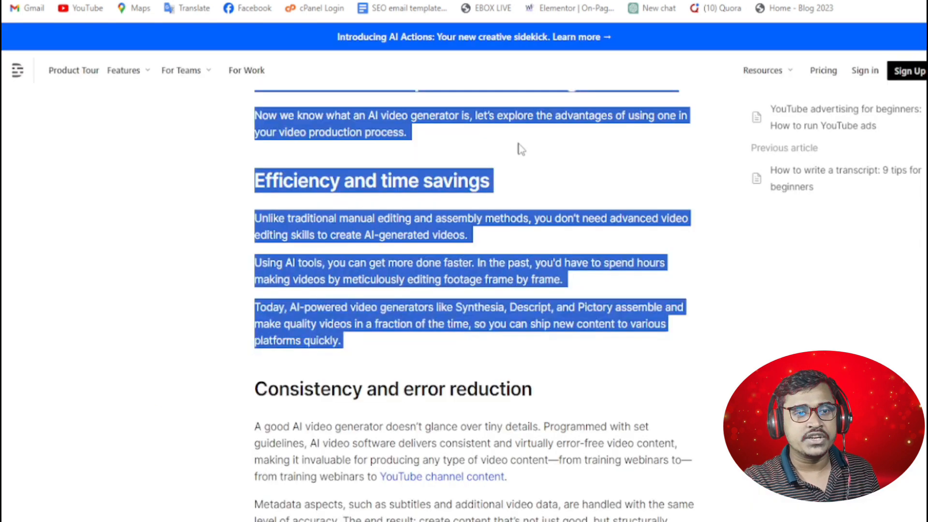
Return to the Descript article, open the site's homepage, and look through its sections as an example of a website
scroll(356, 98, "up", 8)
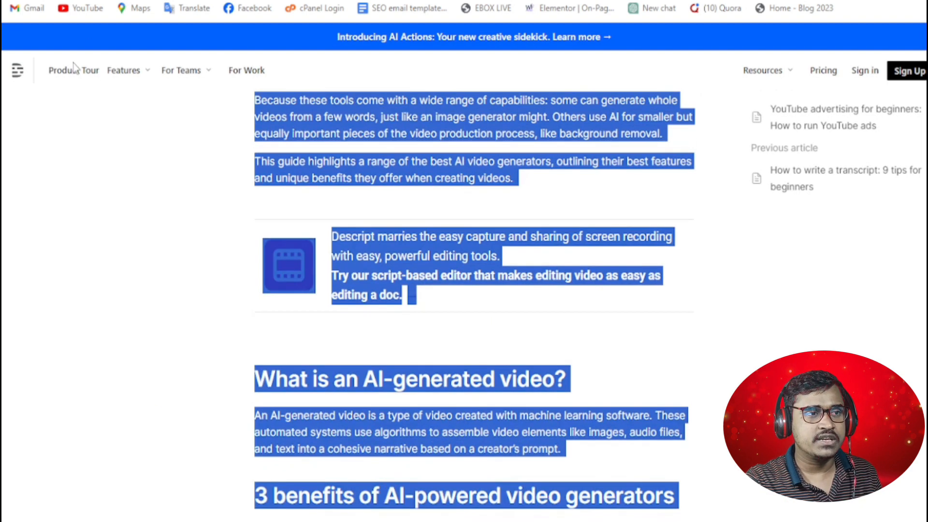
left_click(18, 77)
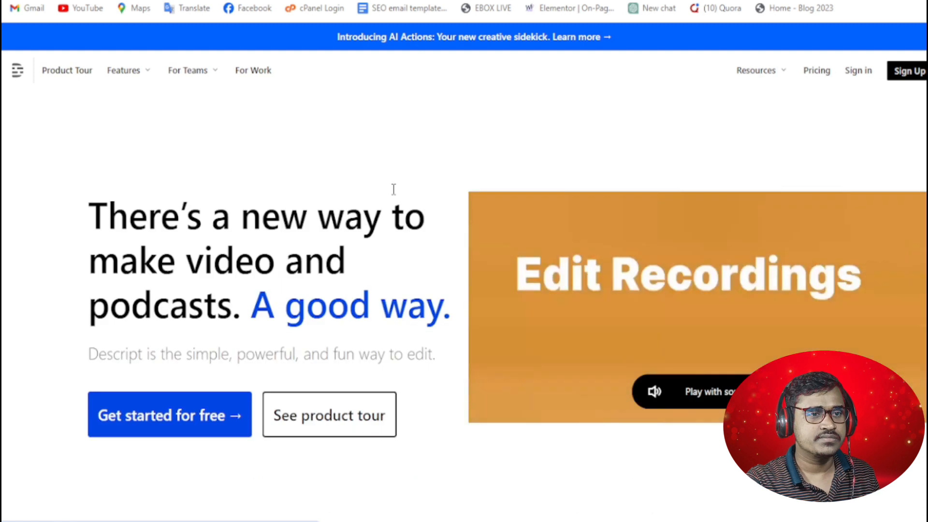
scroll(404, 231, "down", 8)
scroll(404, 231, "down", 15)
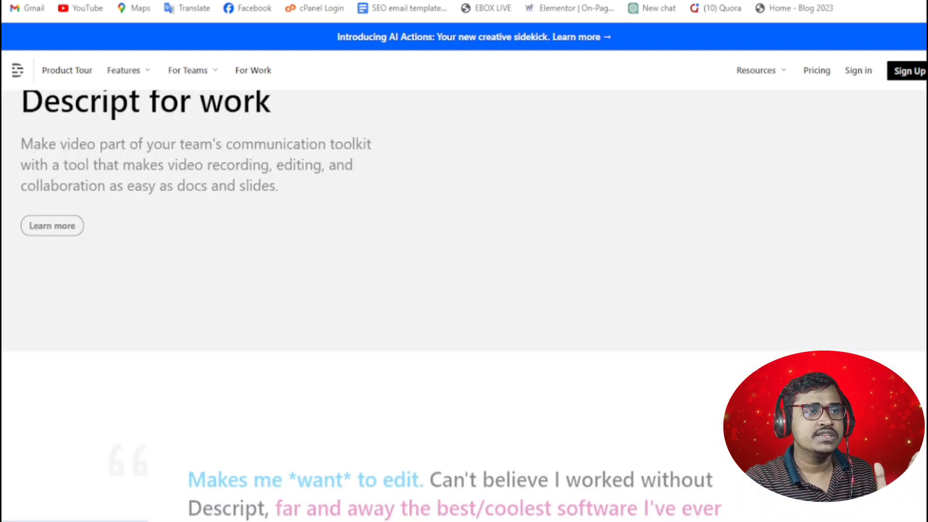